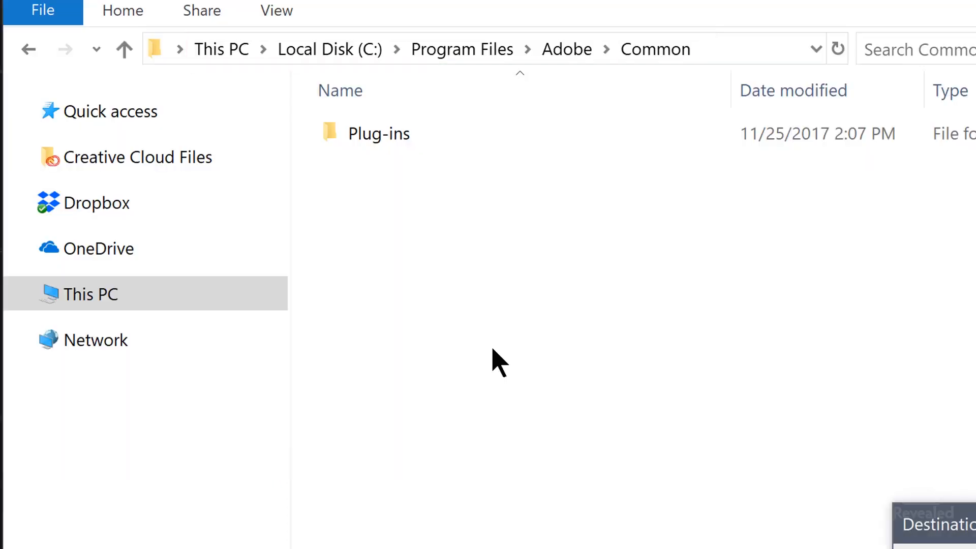
# - Create a folder named LUTs inside Program Files\Adobe\Common
pyautogui.hotkey('ctrl', 'shift', 'n')
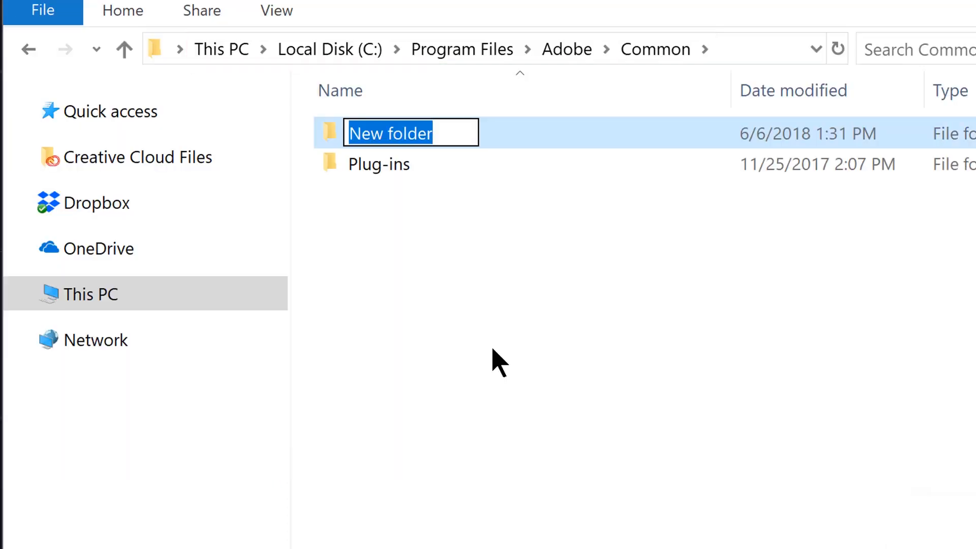
pyautogui.write('LUT')
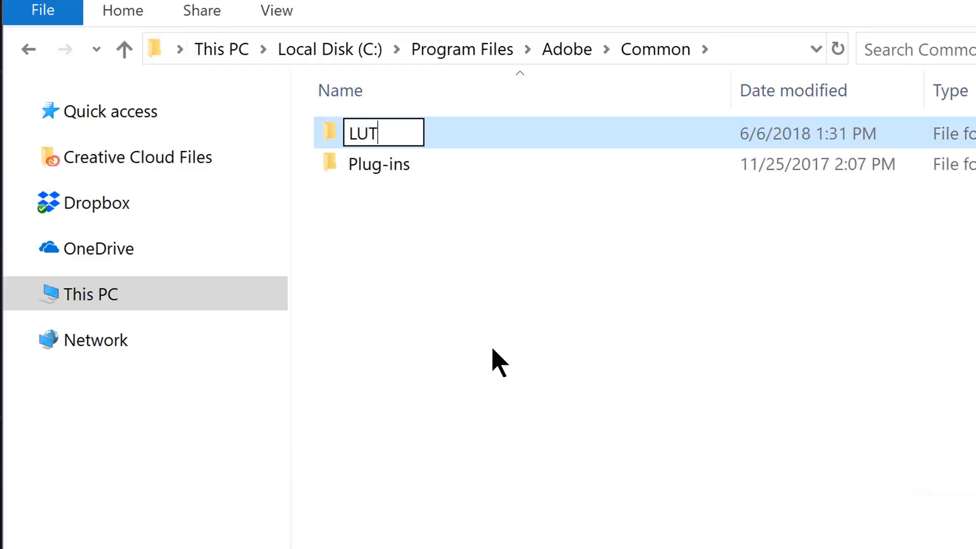
pyautogui.write('s')
pyautogui.press('Return')
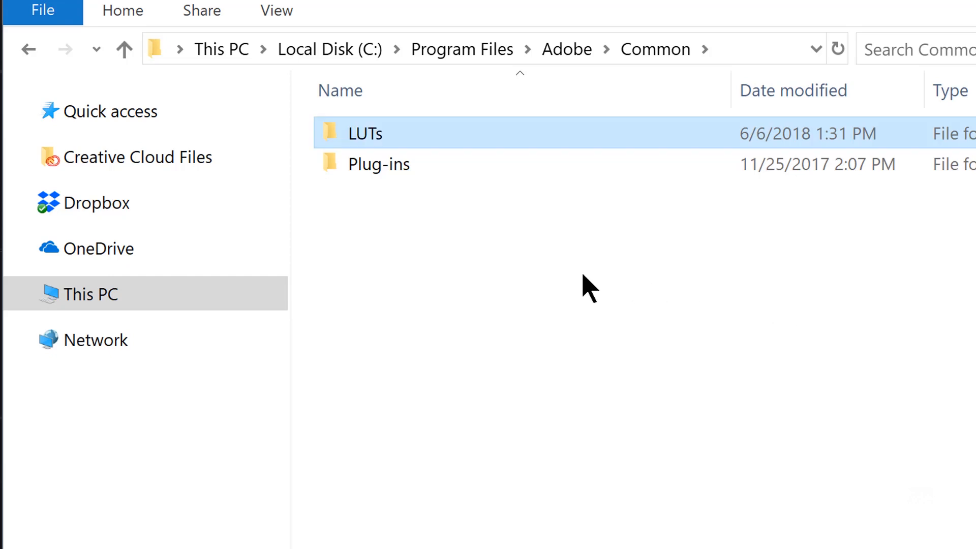
# - Create two folders named Creative and Technical inside the new LUTs folder
pyautogui.doubleClick(446, 136)
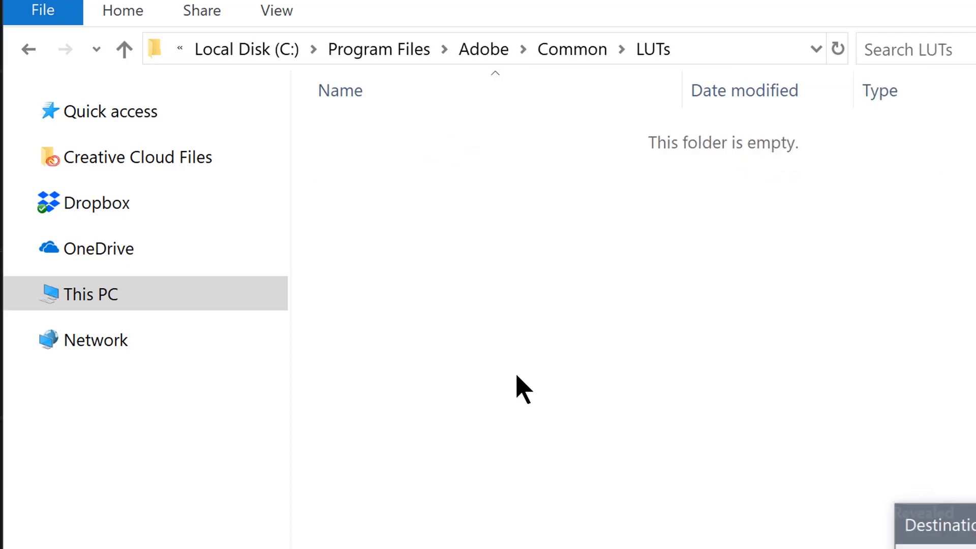
pyautogui.hotkey('ctrl', 'shift', 'n')
pyautogui.write('Creative')
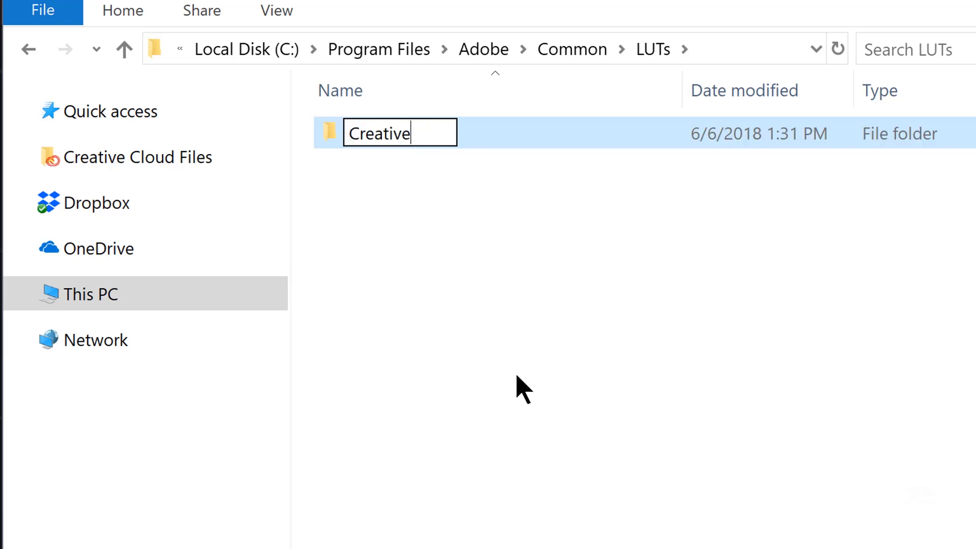
pyautogui.press('Return')
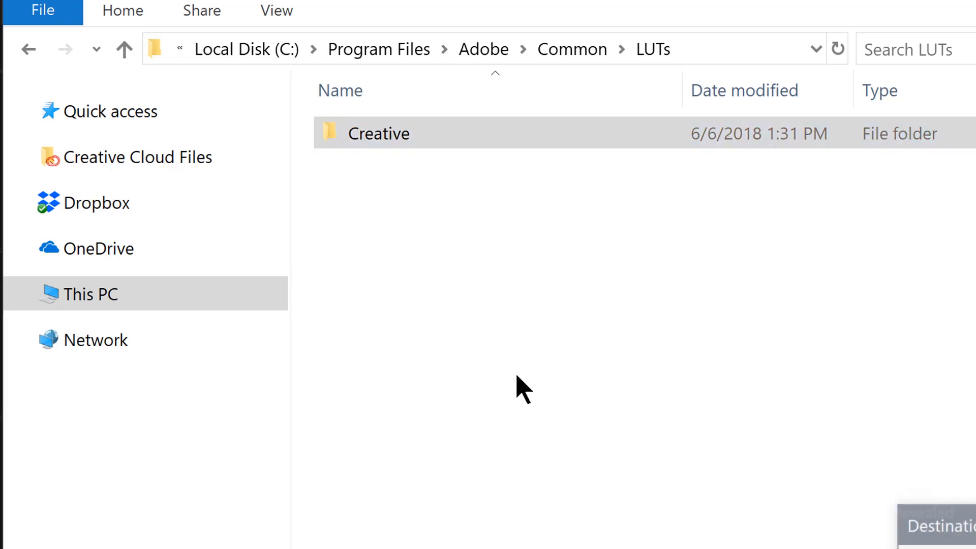
pyautogui.hotkey('ctrl', 'shift', 'n')
pyautogui.write('Technical')
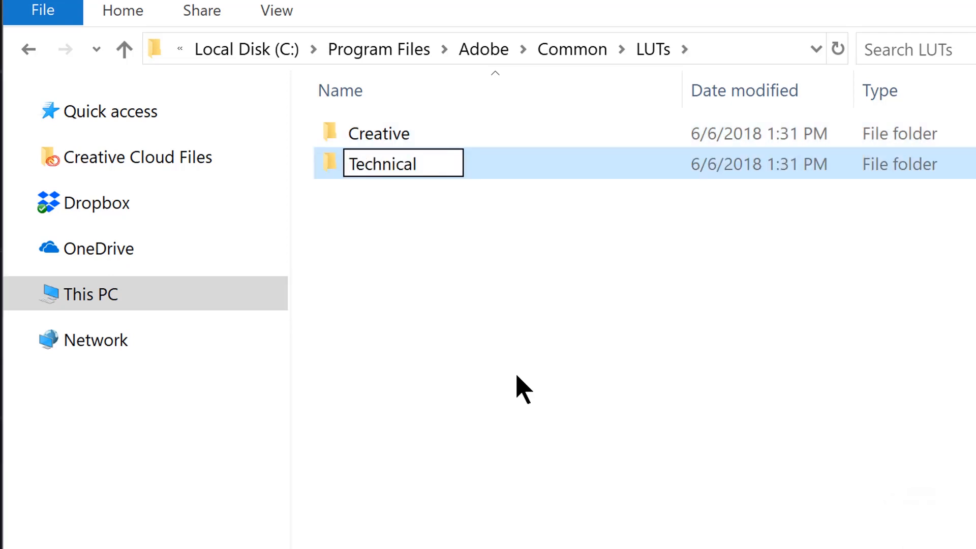
pyautogui.click(432, 274)
pyautogui.click(450, 133)
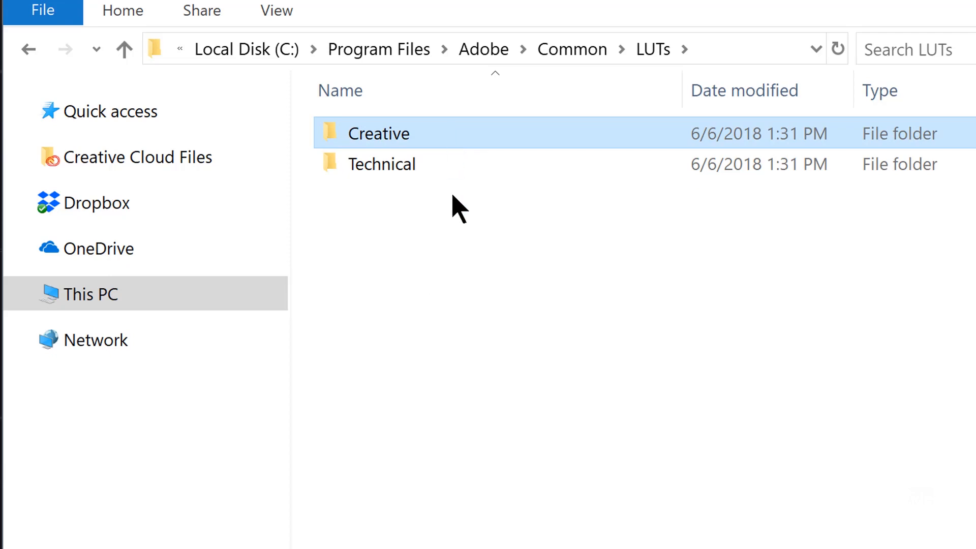
# - Copy all the .CUBE files from D:\LUTs\Creative into the empty Creative folder under Adobe\Common\LUTs, using TeraCopy
pyautogui.click(442, 136)
pyautogui.doubleClick(474, 136)
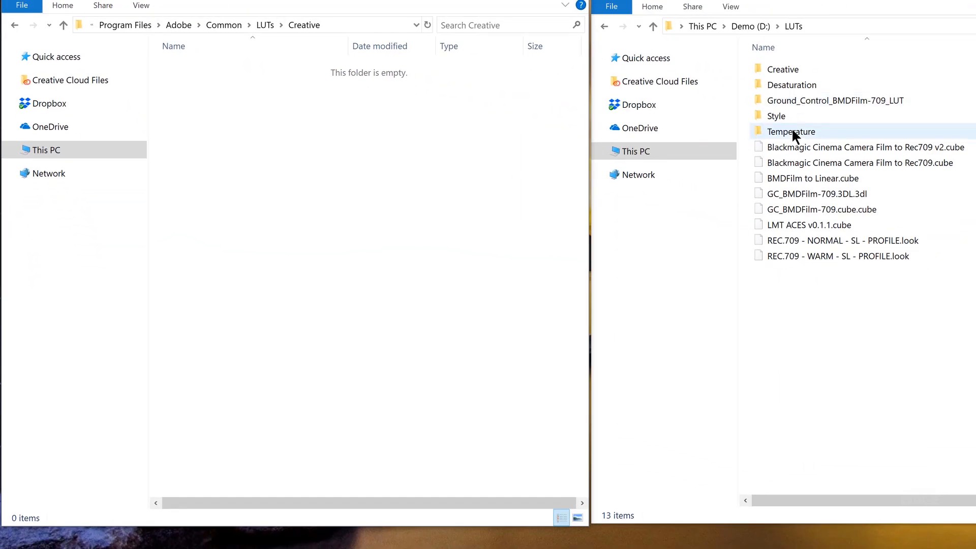
pyautogui.doubleClick(801, 70)
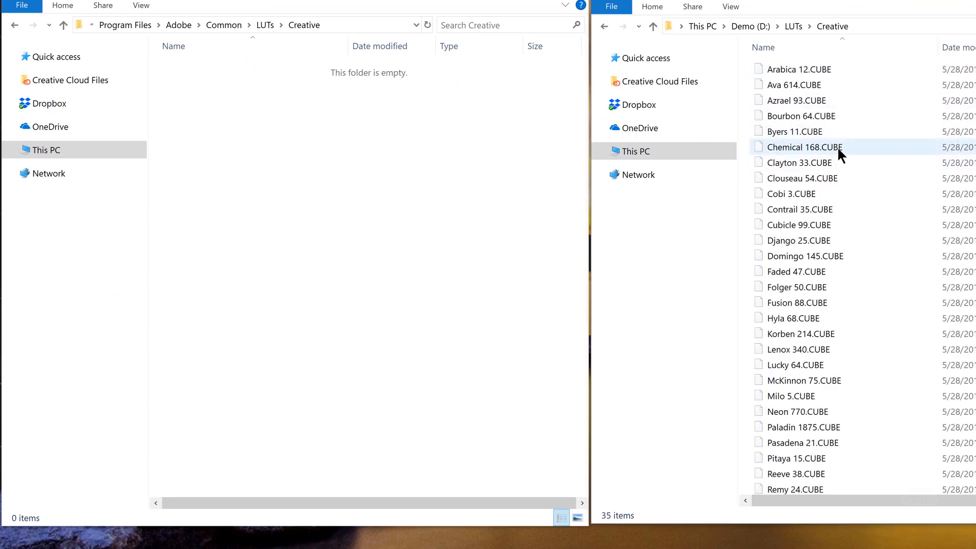
pyautogui.hotkey('ctrl', 'a')
pyautogui.moveTo(804, 139); pyautogui.dragTo(379, 196)
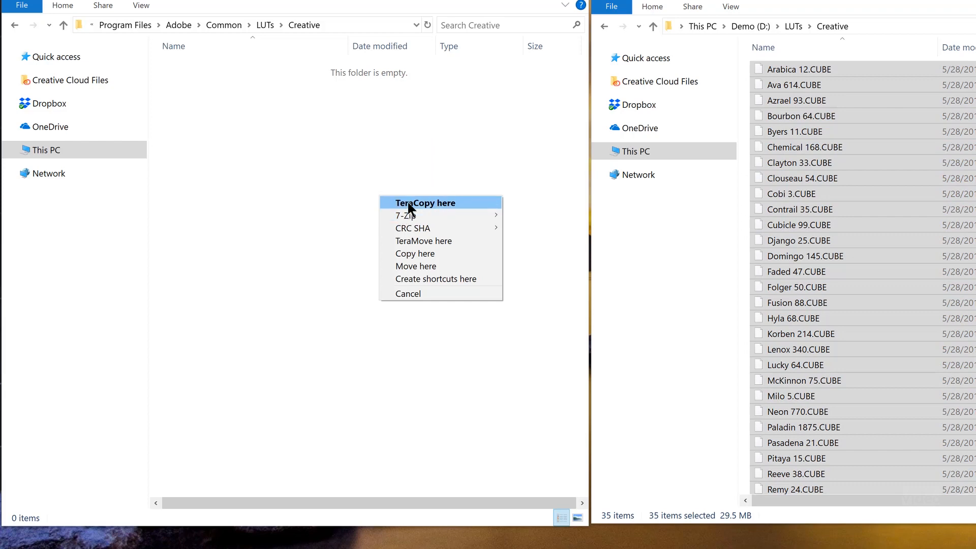
pyautogui.click(407, 202)
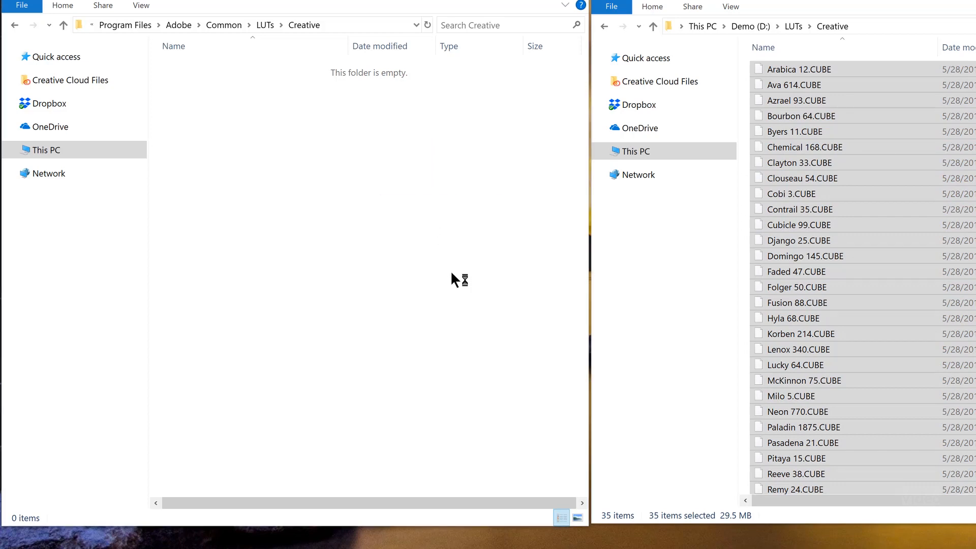
# - Copy GC_BMDFilm-709.3DL.3dl and GC_BMDFilm-709.cube.cube from D:\LUTs into the Technical folder under Adobe\Common\LUTs
pyautogui.click(264, 25)
pyautogui.doubleClick(240, 83)
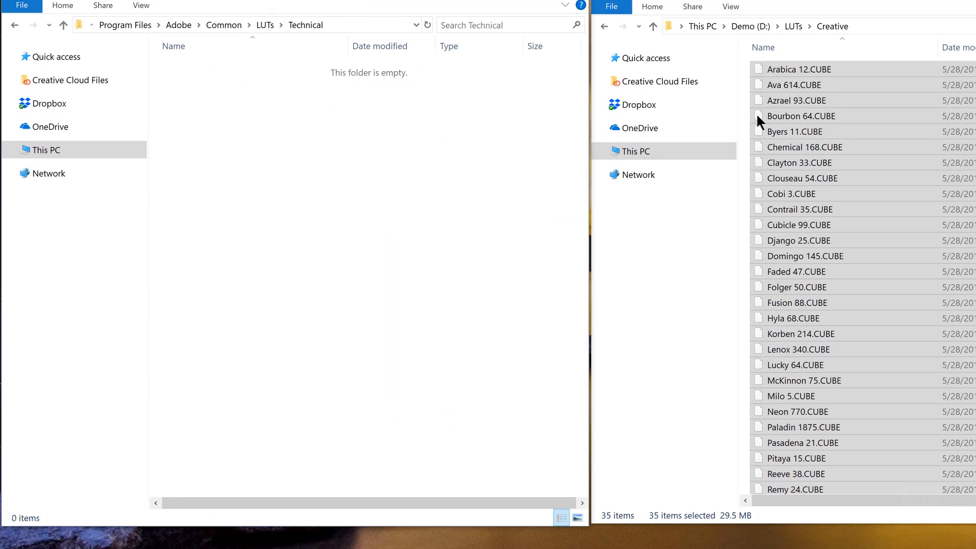
pyautogui.click(793, 26)
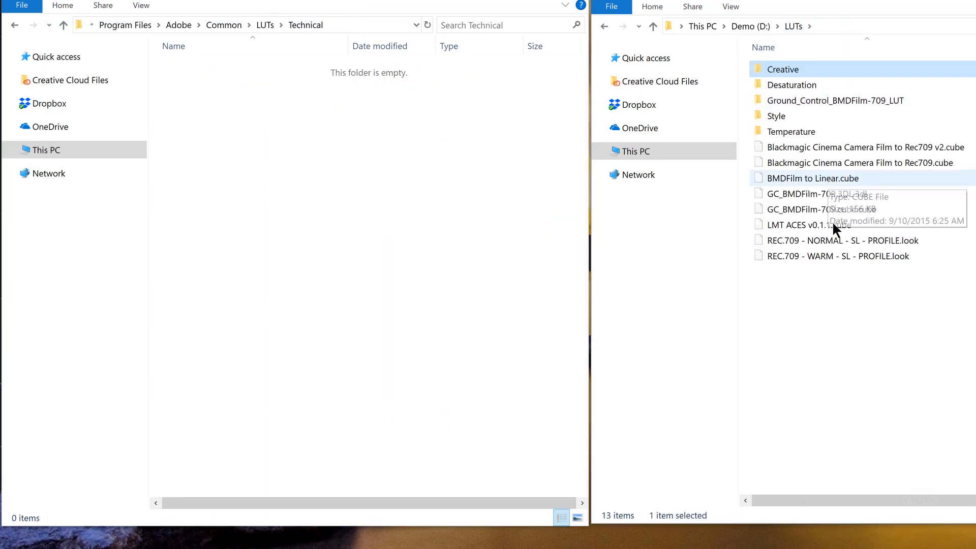
pyautogui.click(801, 194)
pyautogui.keyDown('shift'); pyautogui.click(801, 209); pyautogui.keyUp('shift')
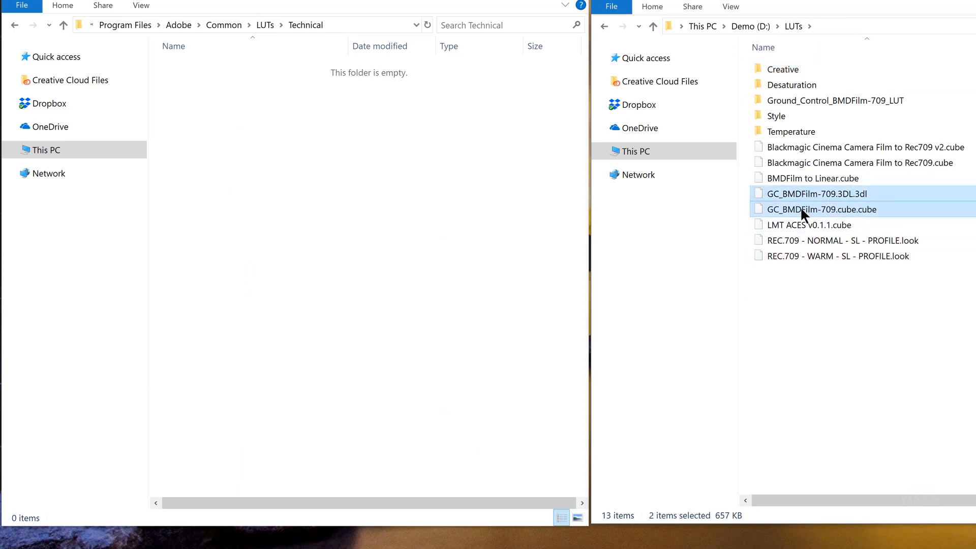
pyautogui.moveTo(800, 206); pyautogui.dragTo(416, 208)
pyautogui.click(426, 215)
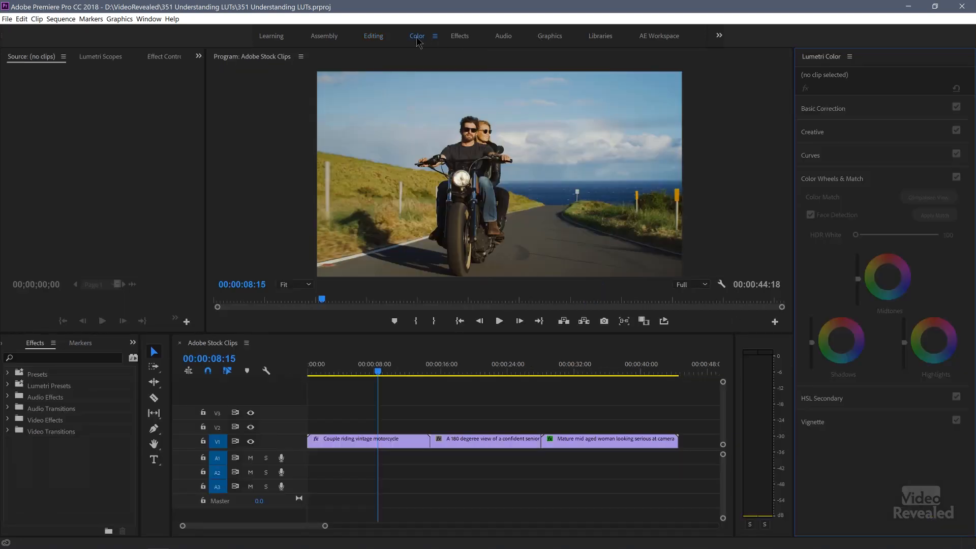
# - In Premiere Pro, check which Creative looks Lumetri Color offers for the vintage motorcycle clip
pyautogui.click(409, 441)
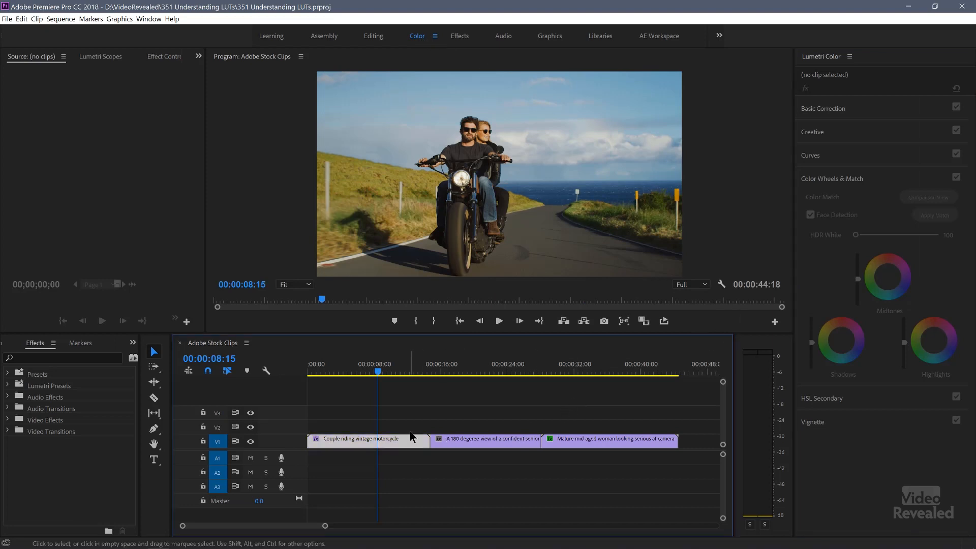
pyautogui.click(849, 132)
pyautogui.click(875, 149)
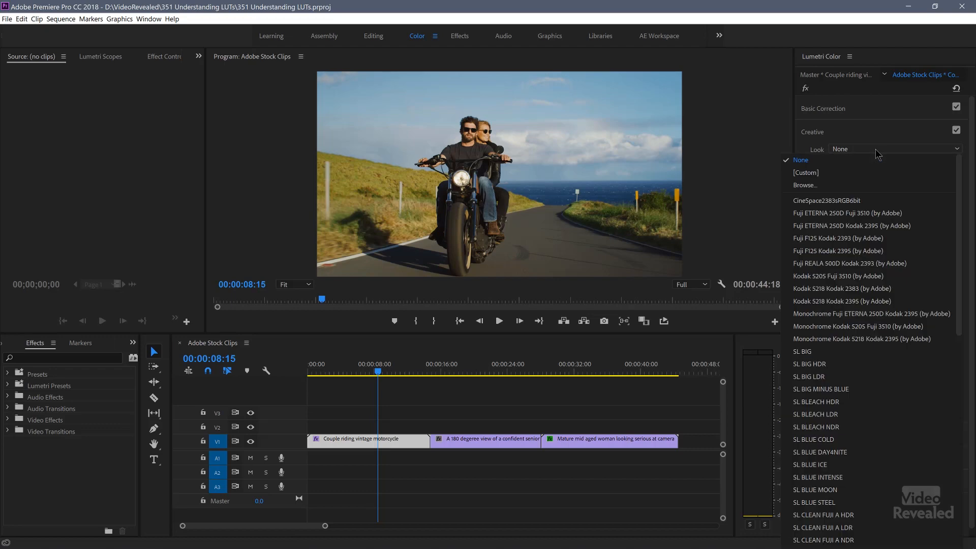
pyautogui.scroll(-10, 878, 241)
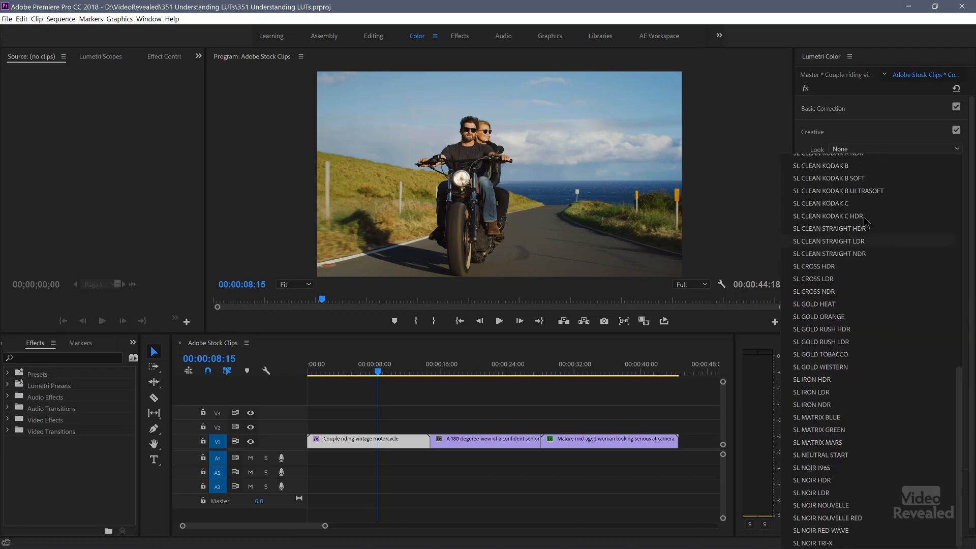
pyautogui.click(747, 146)
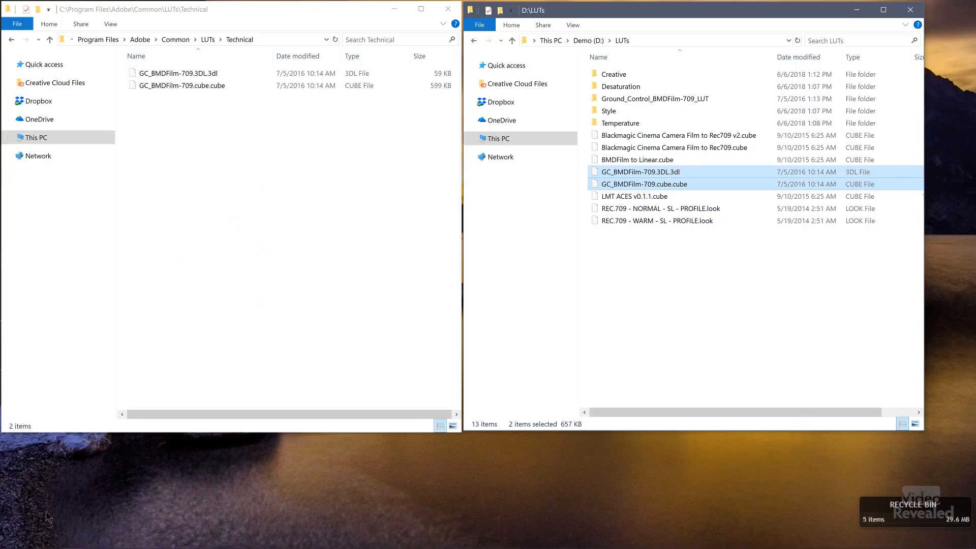
# - Launch Premiere Pro again and open the recent project 351 Understanding LUTs
pyautogui.click(48, 516)
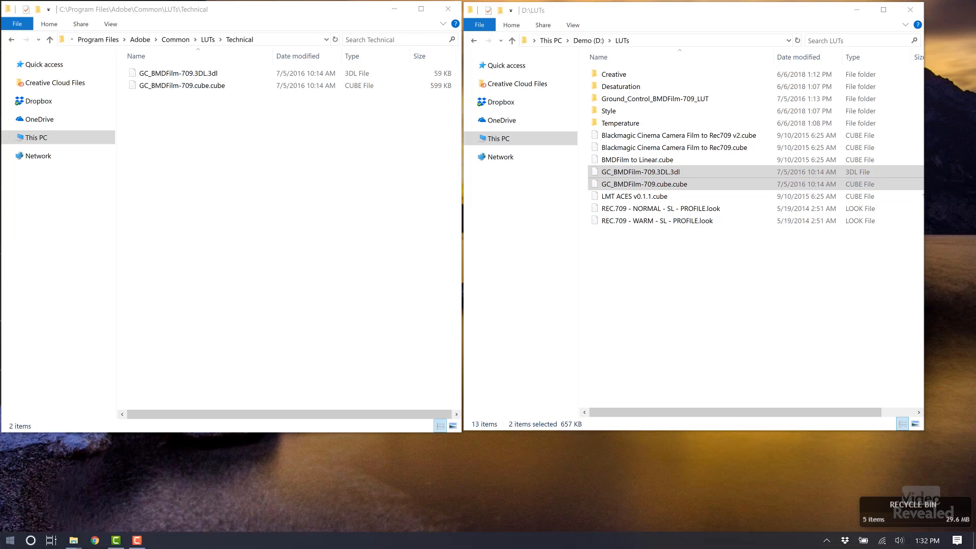
pyautogui.click(9, 540)
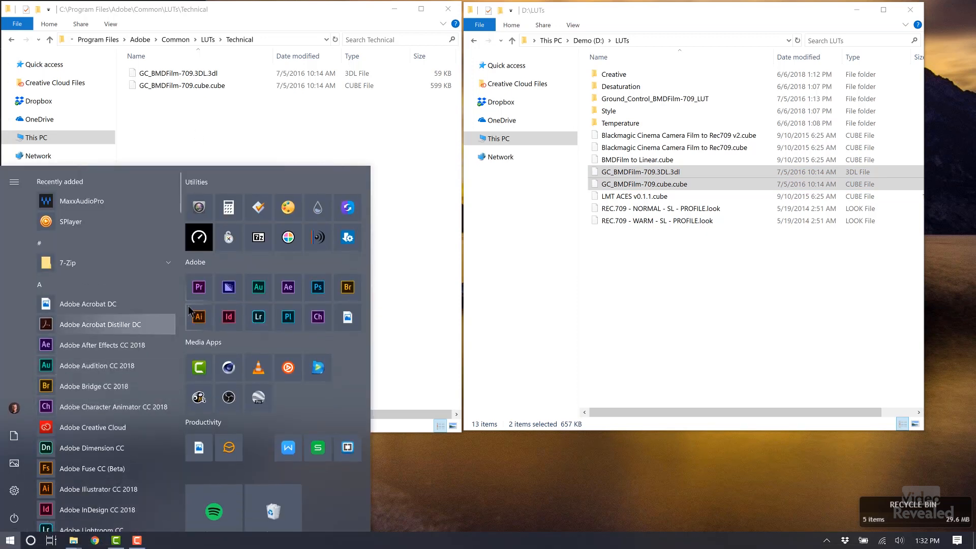
pyautogui.click(199, 286)
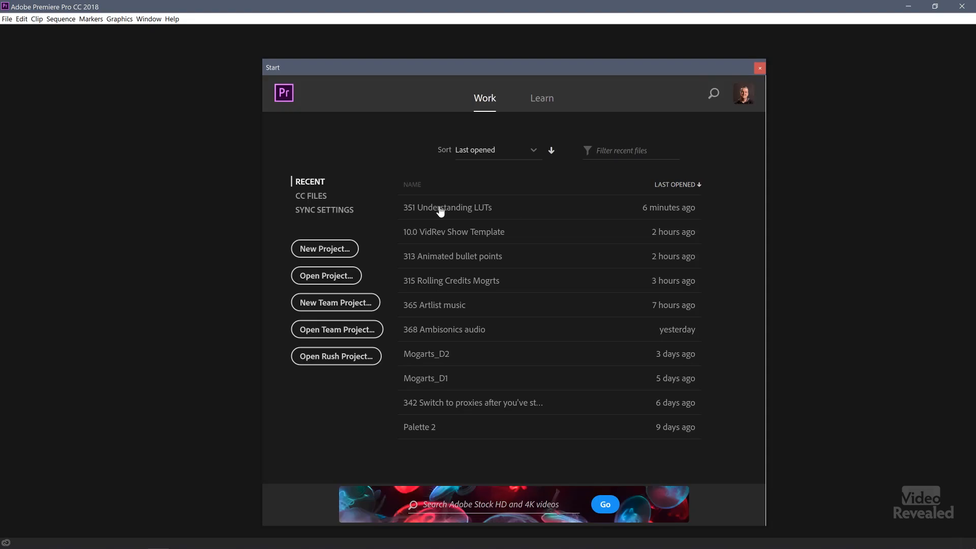
pyautogui.click(439, 212)
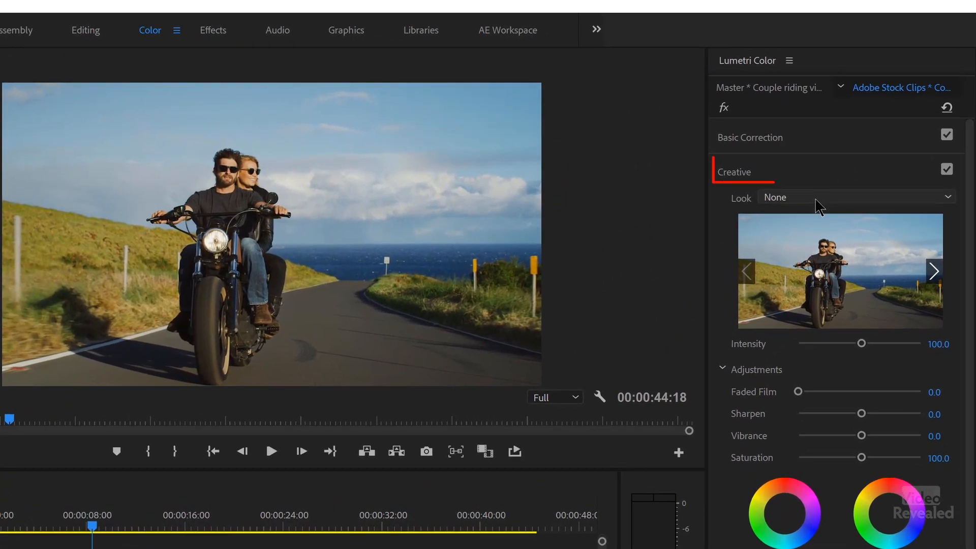
# - Look through the Creative look choices for the copied LUTs, leaving the look at None
pyautogui.click(866, 150)
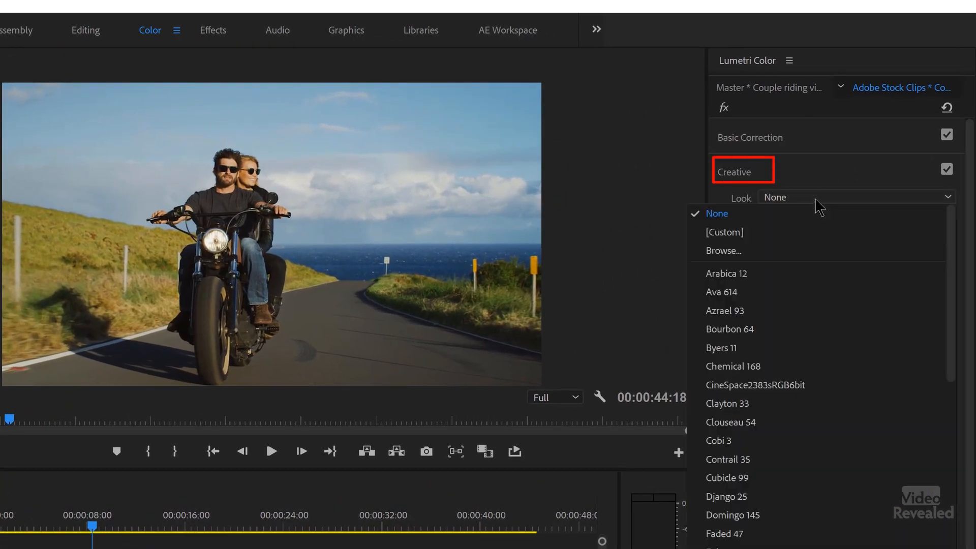
pyautogui.scroll(-20, 835, 386)
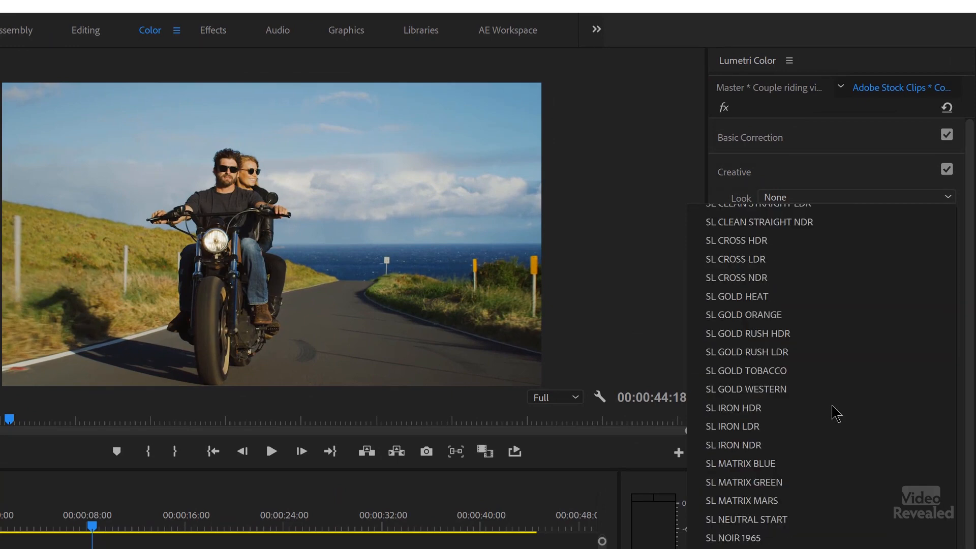
pyautogui.scroll(15, 808, 508)
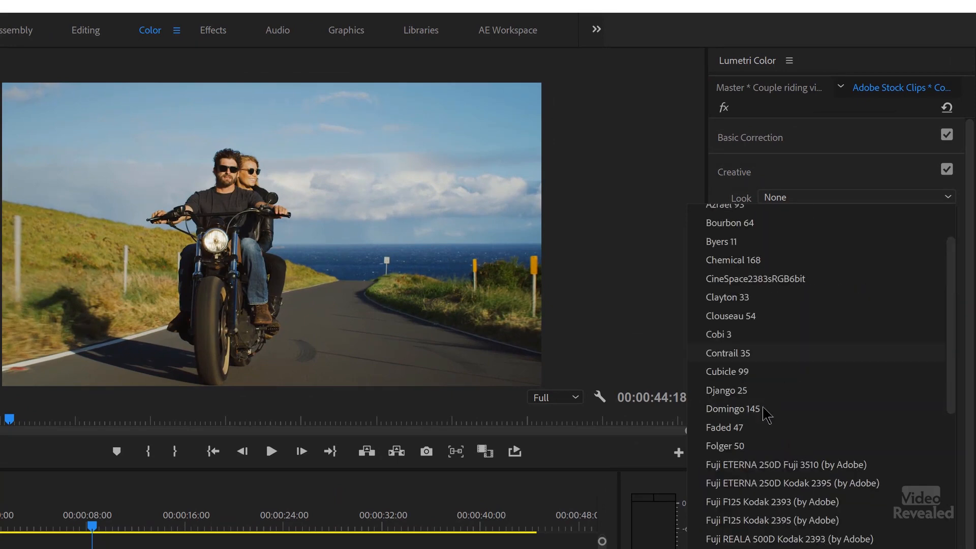
pyautogui.click(586, 183)
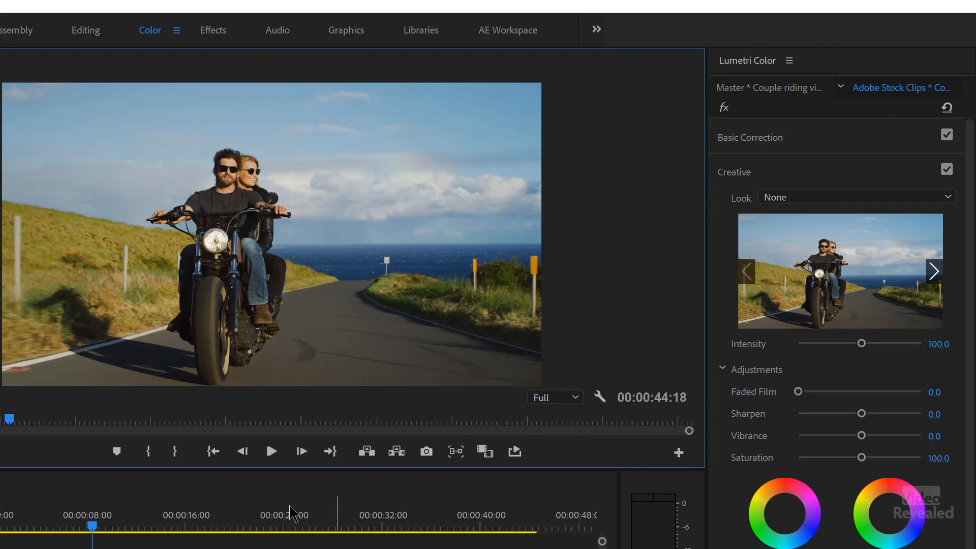
# - Show the color comparison view and match the motorcycle clip at 00:00:10:11 to the reference frame at 00:00:14:23
pyautogui.moveTo(150, 526); pyautogui.dragTo(228, 524)
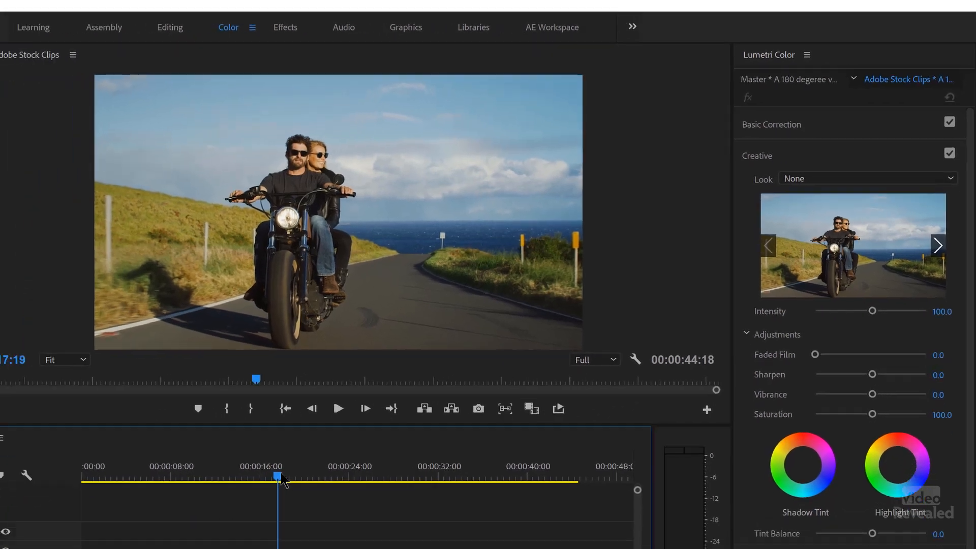
pyautogui.moveTo(354, 442); pyautogui.dragTo(272, 458)
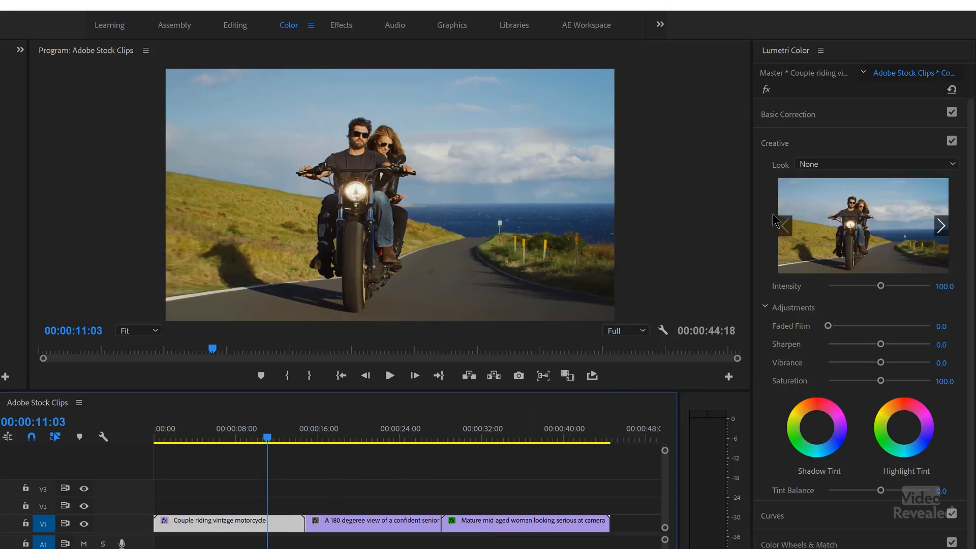
pyautogui.click(780, 543)
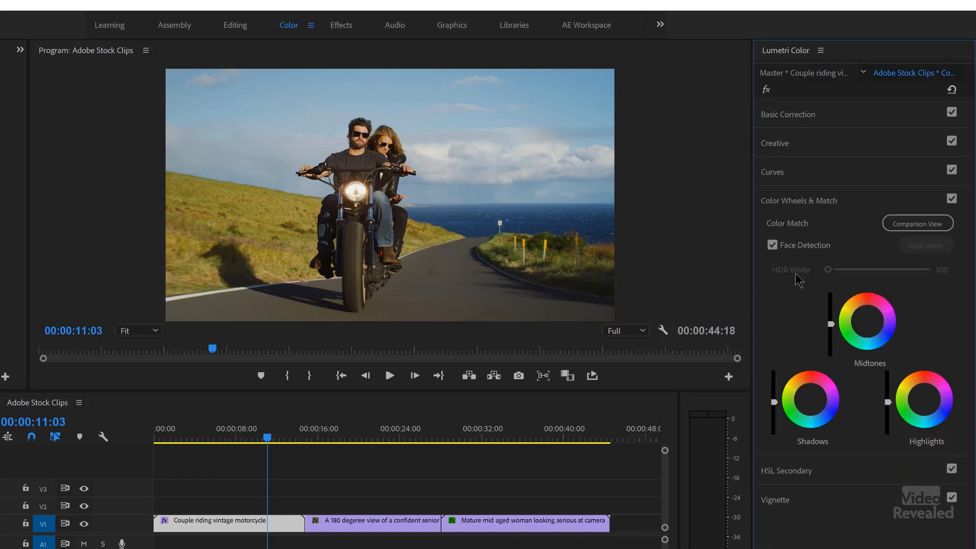
pyautogui.click(916, 223)
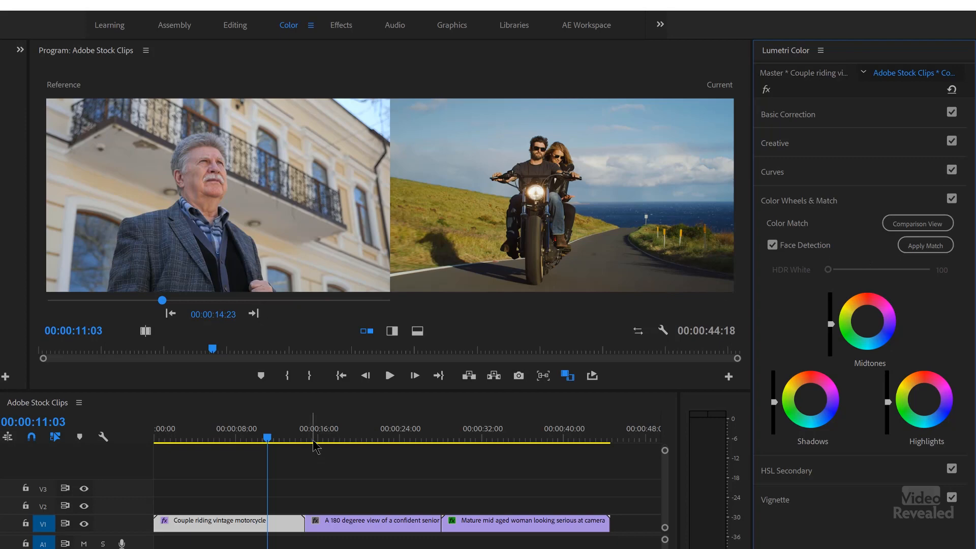
pyautogui.moveTo(314, 430); pyautogui.dragTo(260, 439)
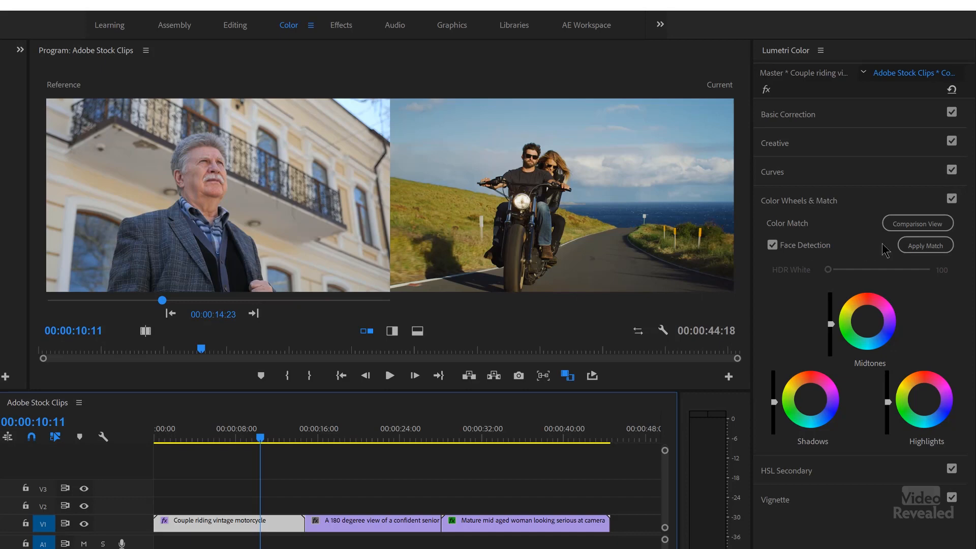
pyautogui.click(925, 246)
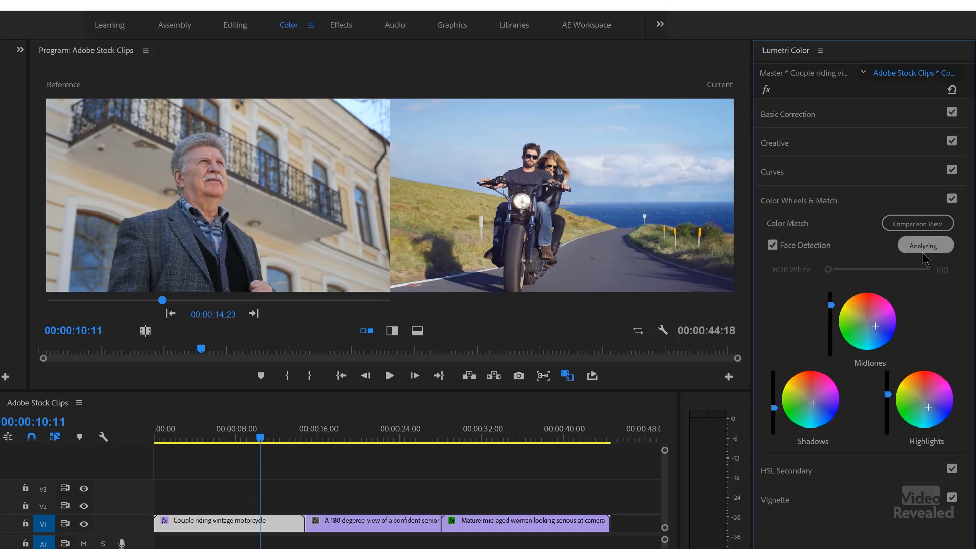
# - Match the color of the mature woman clip at 00:00:36:25 to the same reference frame
pyautogui.moveTo(495, 434); pyautogui.dragTo(546, 439)
pyautogui.click(928, 249)
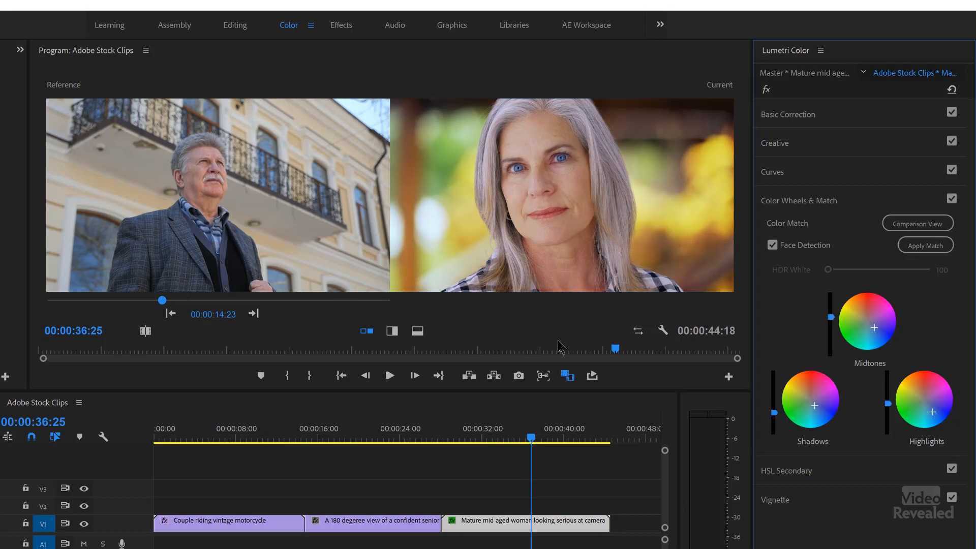
# - Leave the comparison view and create a 1920 × 1080 adjustment layer at 29.97 fps with square pixels
pyautogui.click(918, 223)
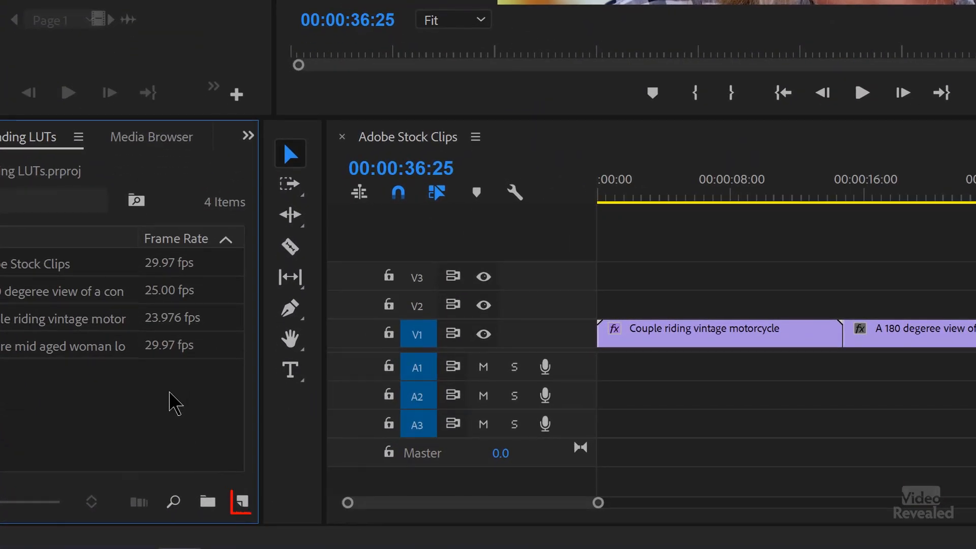
pyautogui.click(241, 502)
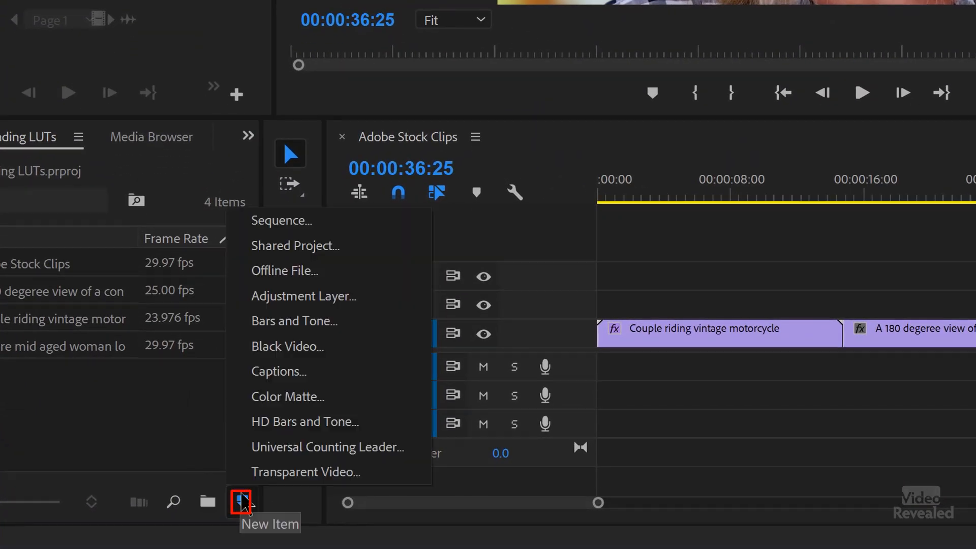
pyautogui.click(289, 299)
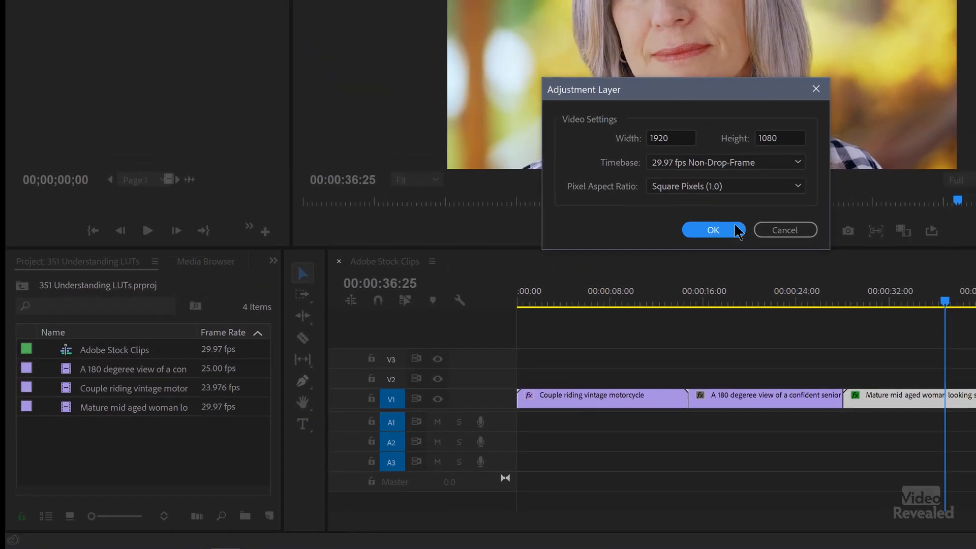
pyautogui.click(713, 229)
# - Place the adjustment layer on track V2 at the sequence start and extend it to the end of the mature woman clip
pyautogui.moveTo(65, 350); pyautogui.dragTo(489, 388)
pyautogui.moveTo(578, 380); pyautogui.dragTo(864, 376)
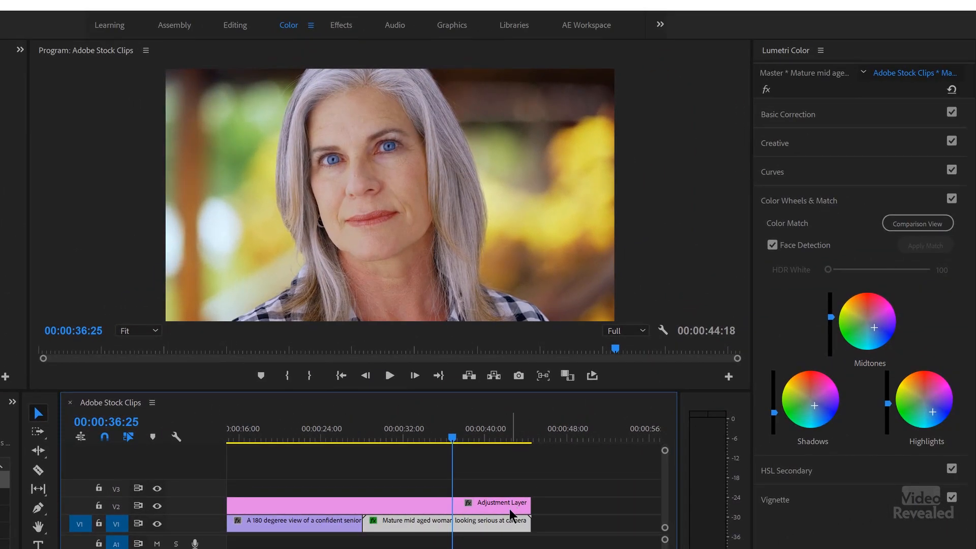
# - Select the adjustment layer on V2 and open the Input LUT choices in its Basic Correction settings
pyautogui.press('\\')
pyautogui.click(467, 502)
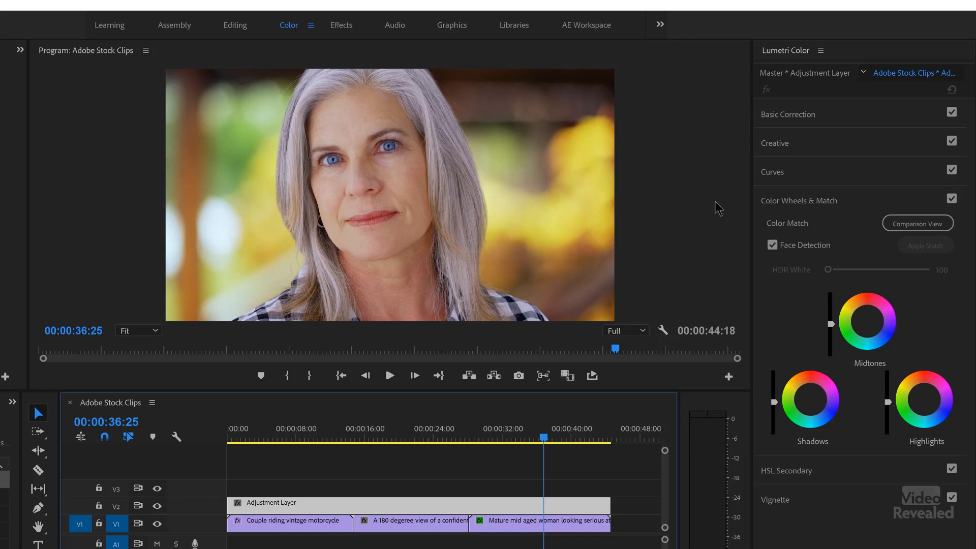
pyautogui.click(774, 118)
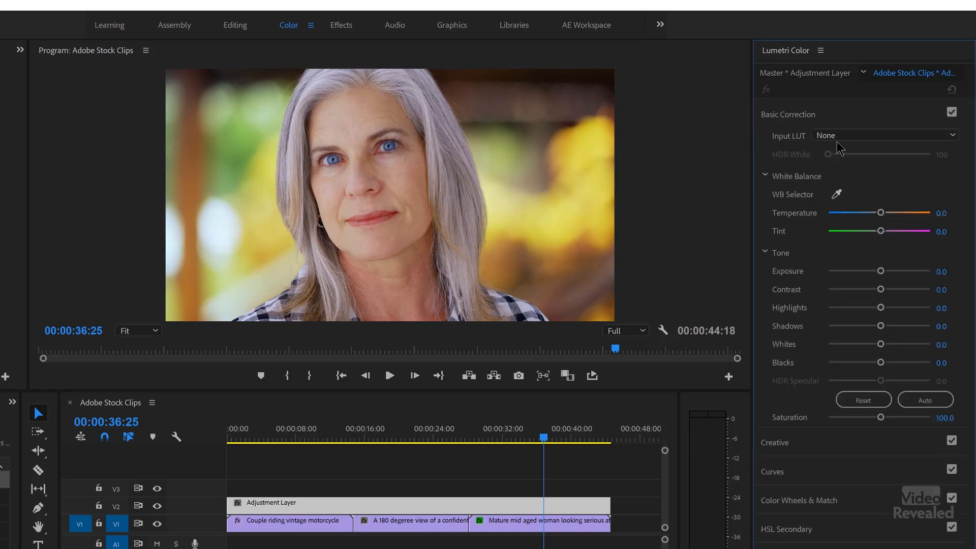
pyautogui.click(866, 136)
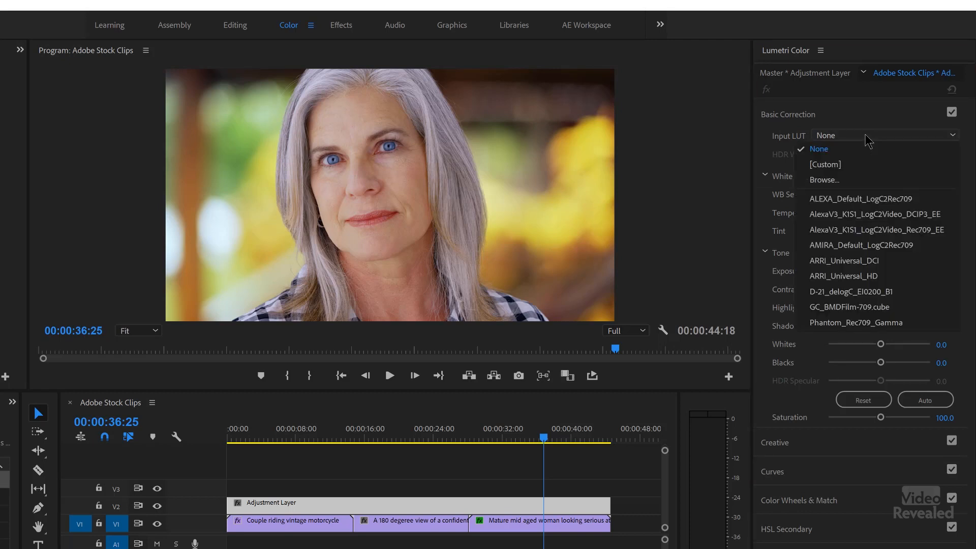